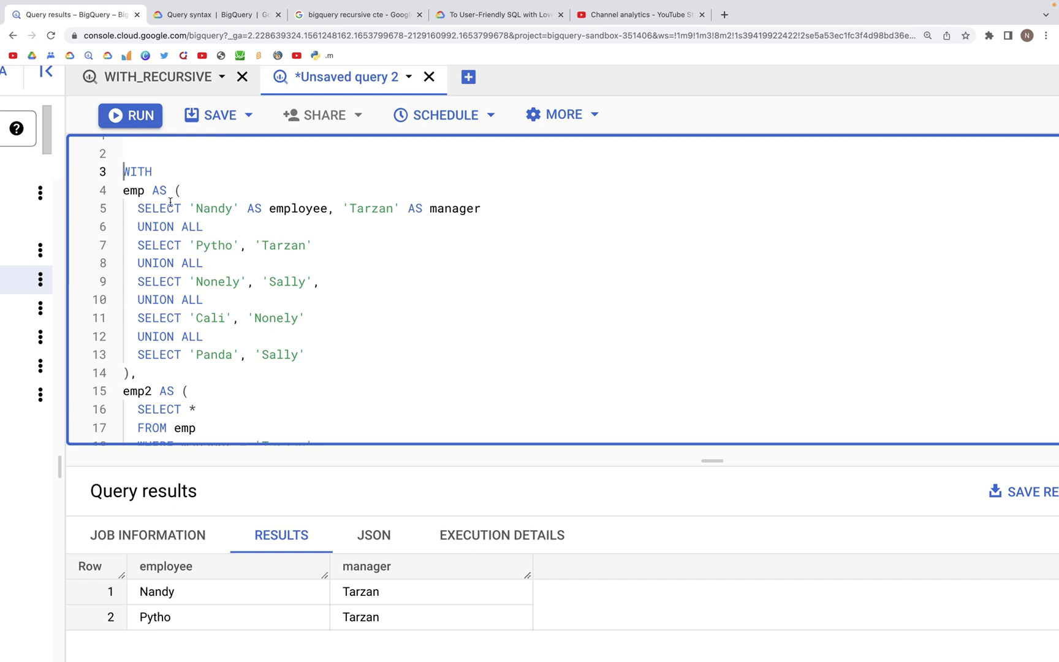
{"action": "scroll", "coordinate": [162, 202], "scroll_direction": "up", "scroll_amount": 1}
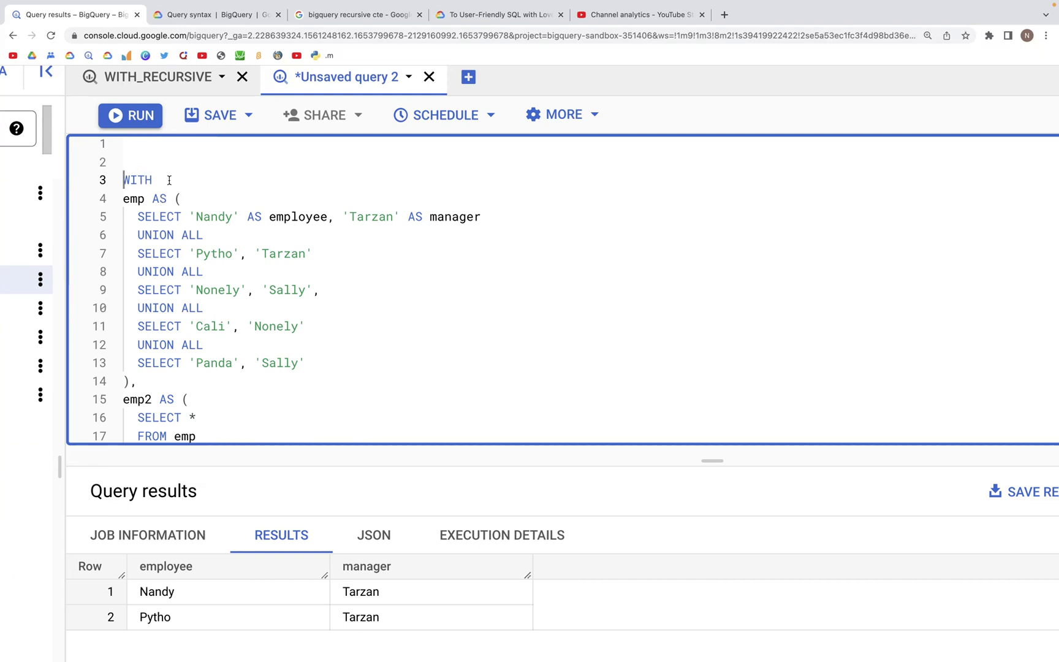
Step: Highlight the WITH keyword and the emp CTE's name and body
{"action": "left_click_drag", "start_coordinate": [138, 180], "coordinate": [99, 182]}
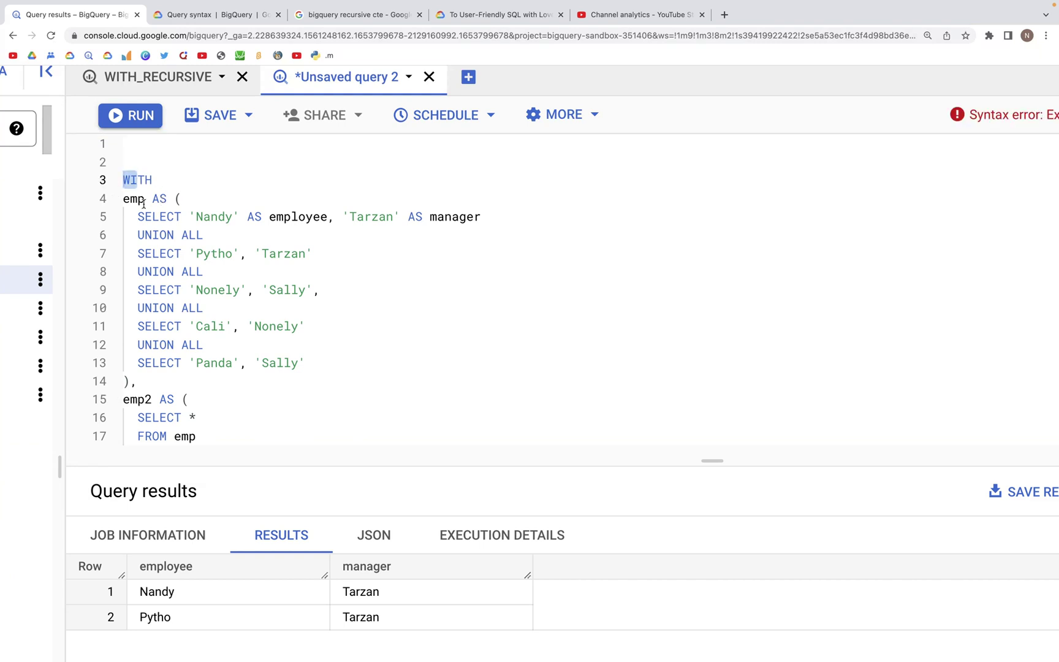
{"action": "left_click_drag", "start_coordinate": [146, 199], "coordinate": [115, 201]}
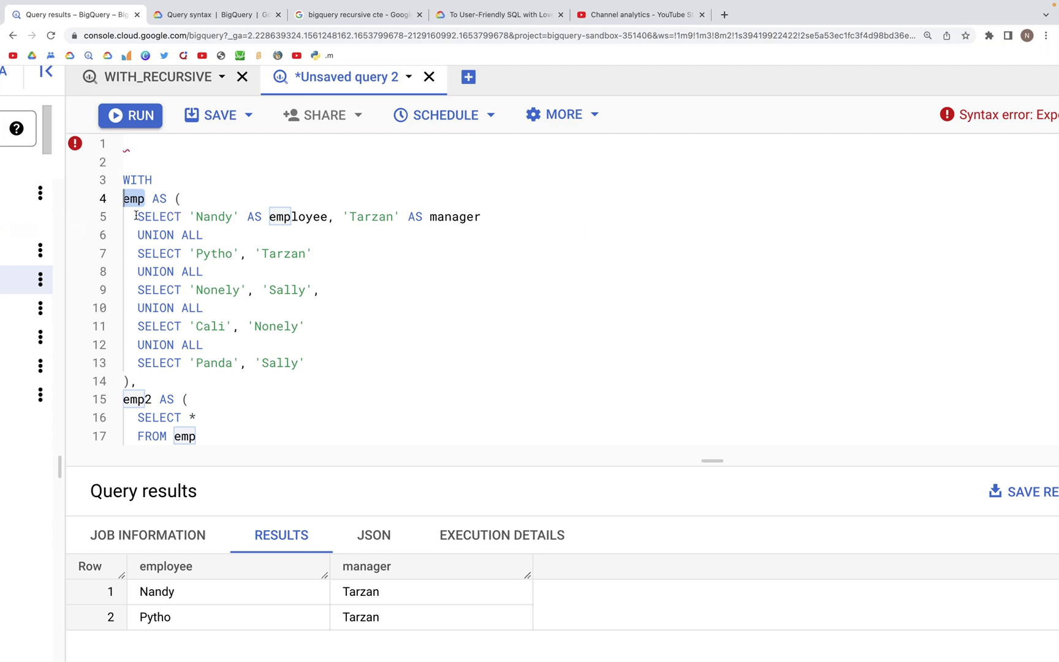
{"action": "left_click_drag", "start_coordinate": [137, 216], "coordinate": [307, 363]}
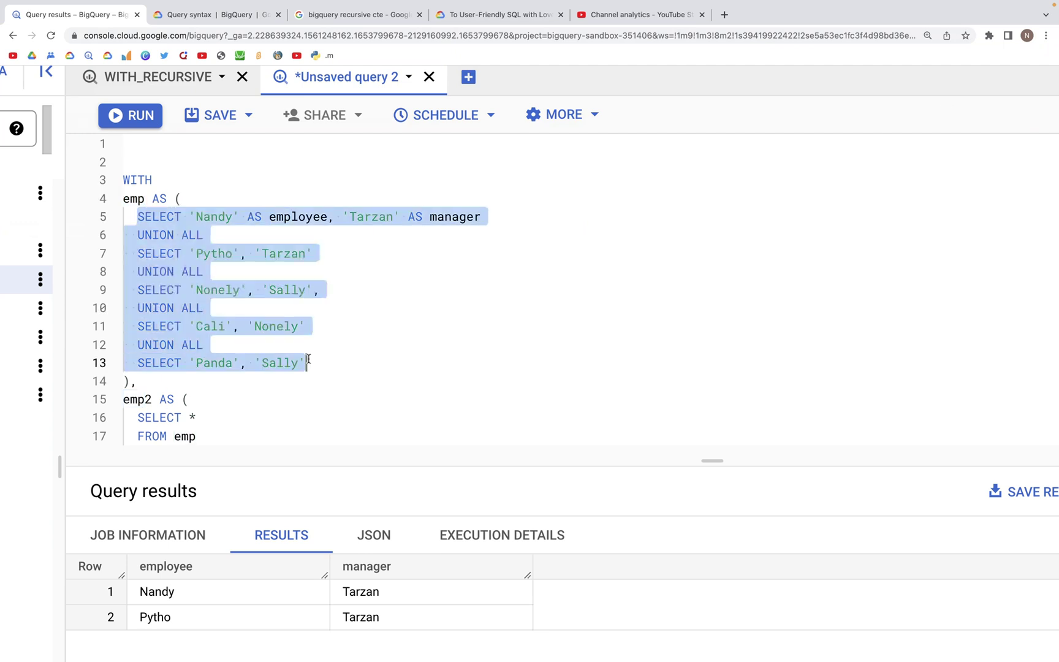
{"action": "mouse_move", "coordinate": [181, 198]}
{"action": "left_mouse_down"}
{"action": "mouse_move", "coordinate": [356, 374]}
{"action": "mouse_move", "coordinate": [174, 198]}
{"action": "left_mouse_up"}
{"action": "left_click", "coordinate": [355, 374]}
{"action": "left_click", "coordinate": [174, 199]}
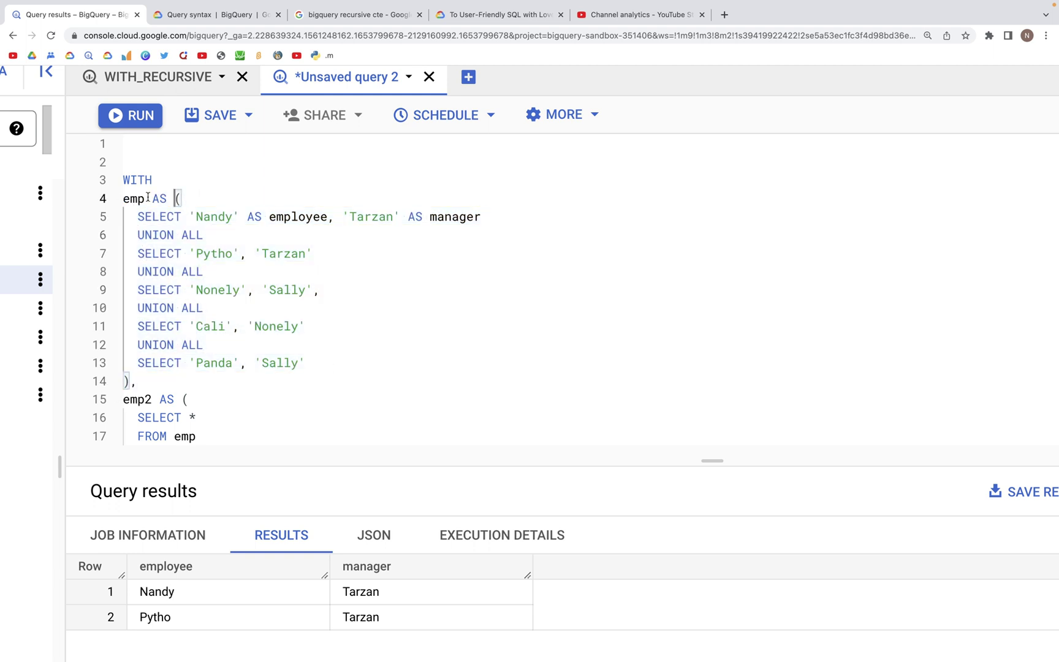
{"action": "left_click_drag", "start_coordinate": [147, 198], "coordinate": [123, 198]}
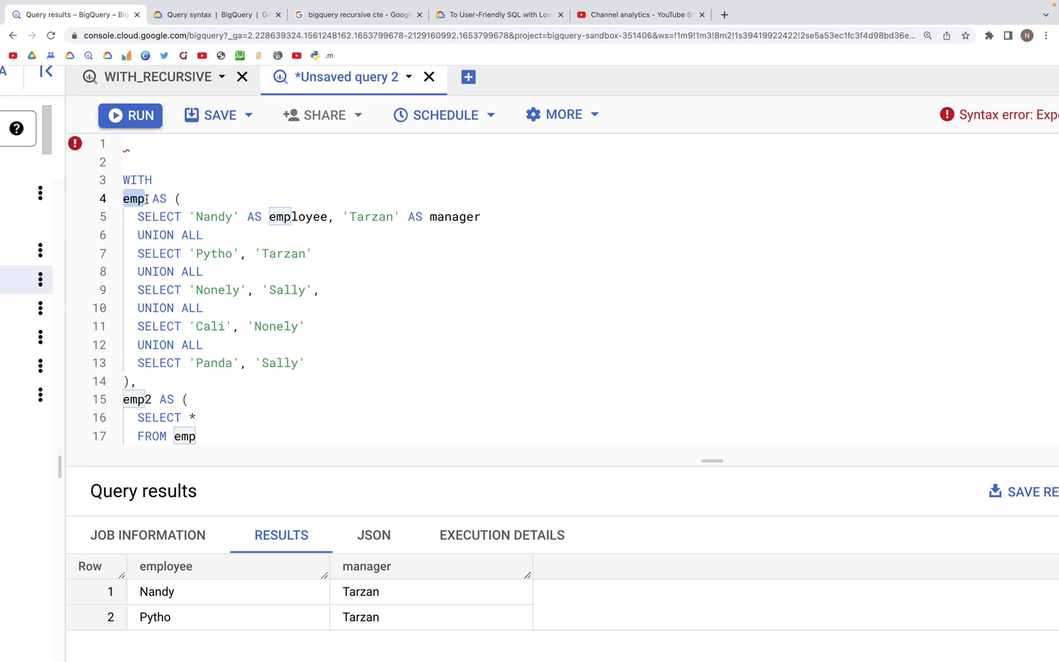
{"action": "scroll", "coordinate": [216, 277], "scroll_direction": "down", "scroll_amount": 3}
{"action": "scroll", "coordinate": [219, 281], "scroll_direction": "up", "scroll_amount": 3}
{"action": "scroll", "coordinate": [220, 282], "scroll_direction": "up", "scroll_amount": 1}
{"action": "scroll", "coordinate": [217, 279], "scroll_direction": "down", "scroll_amount": 3}
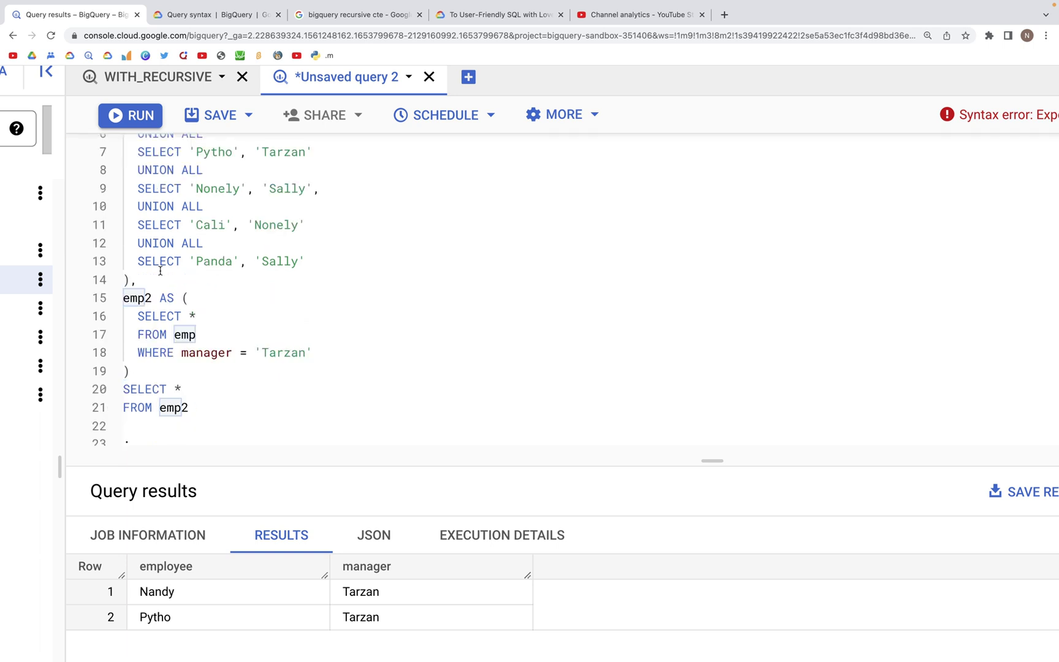
{"action": "scroll", "coordinate": [164, 269], "scroll_direction": "up", "scroll_amount": 3}
{"action": "mouse_move", "coordinate": [308, 363]}
{"action": "left_mouse_down"}
{"action": "mouse_move", "coordinate": [153, 254]}
{"action": "mouse_move", "coordinate": [132, 218]}
{"action": "left_mouse_up"}
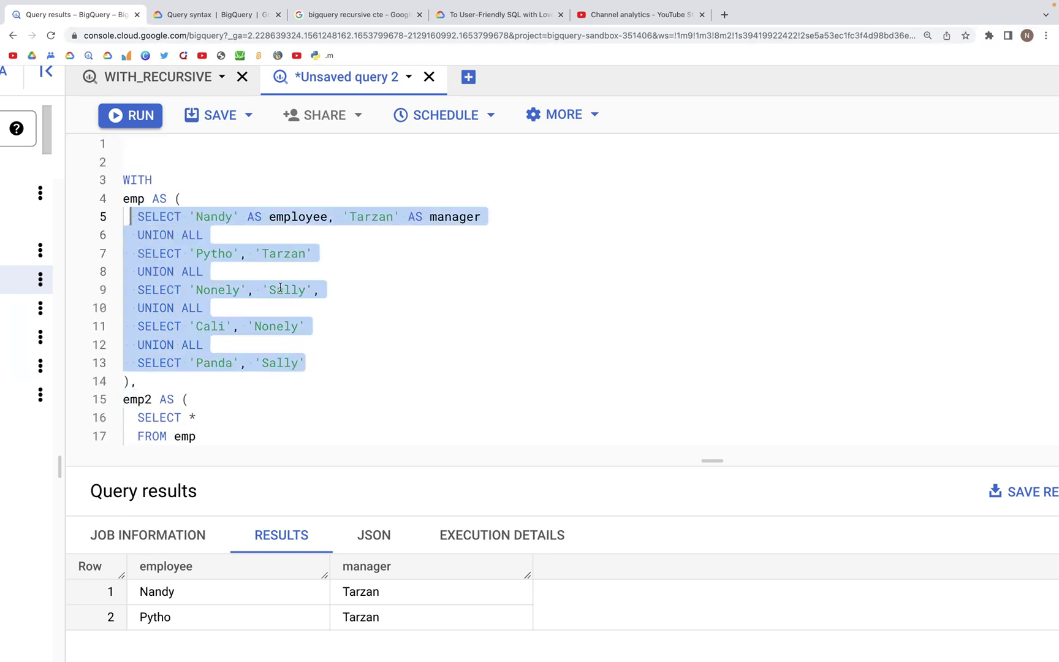
{"action": "scroll", "coordinate": [214, 316], "scroll_direction": "down", "scroll_amount": 2}
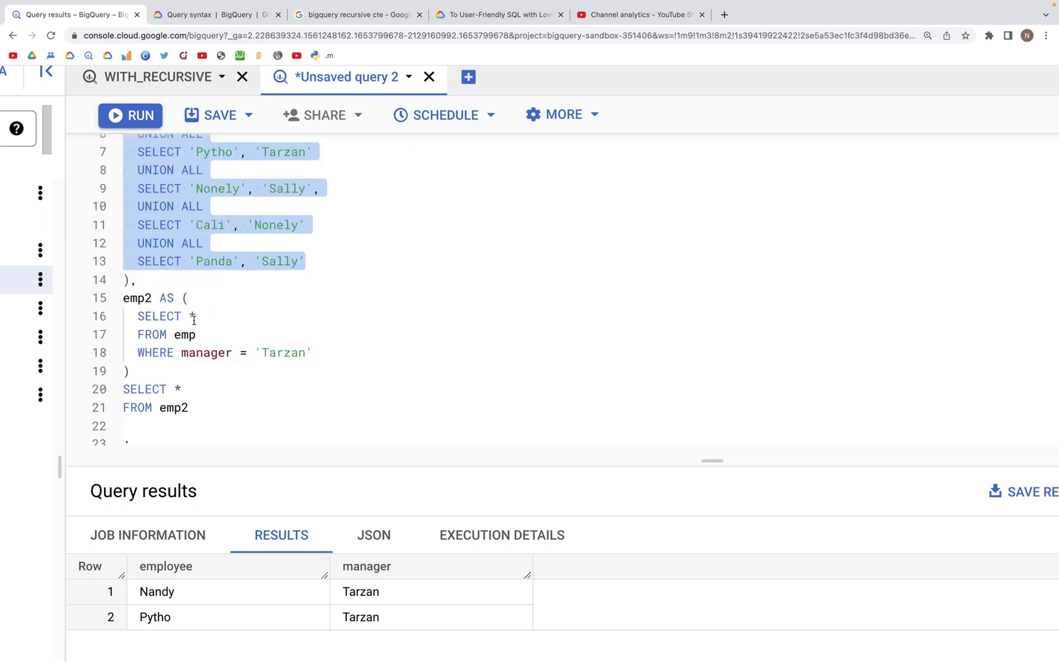
Step: Edit the comma separating the emp and emp2 CTEs on line 14
{"action": "left_click", "coordinate": [140, 283]}
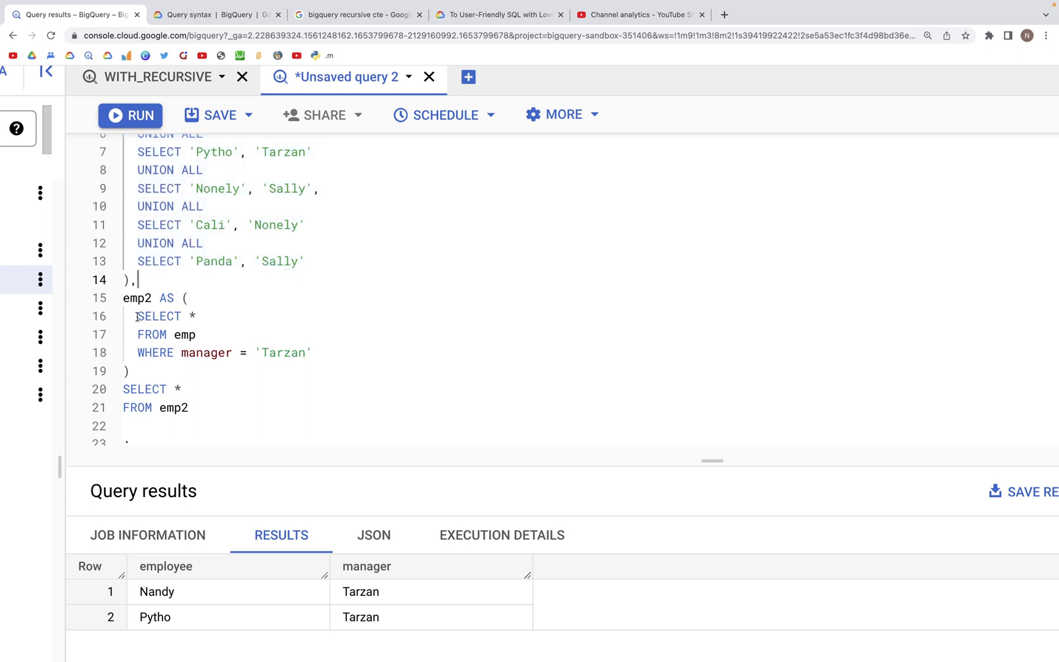
{"action": "double_click", "coordinate": [125, 298]}
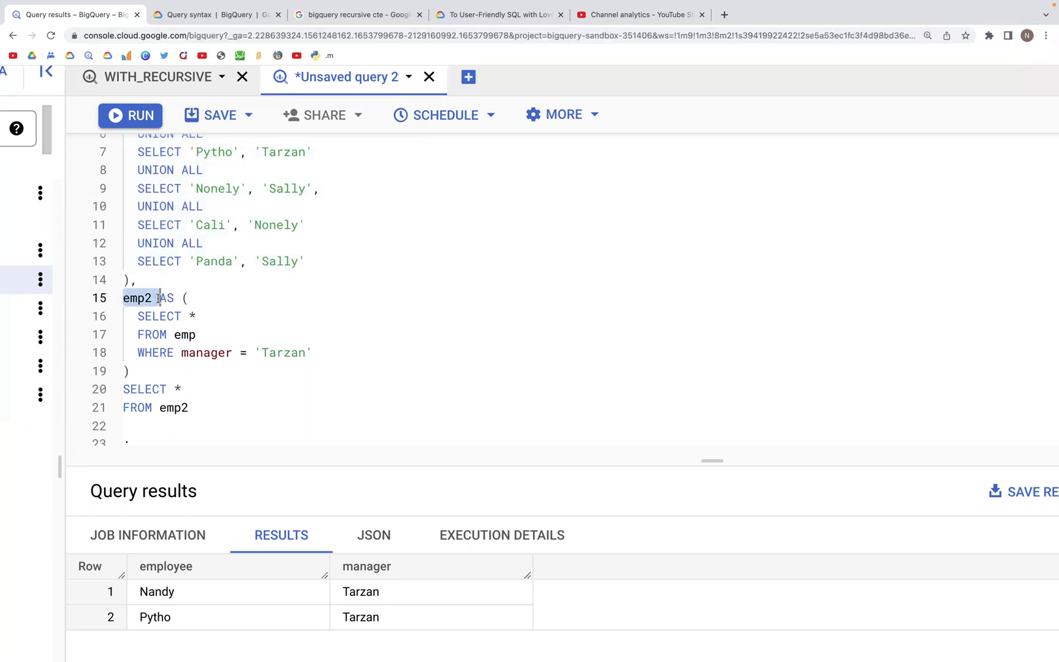
{"action": "left_click", "coordinate": [137, 284]}
{"action": "key", "text": "BackSpace"}
{"action": "type", "text": ","}
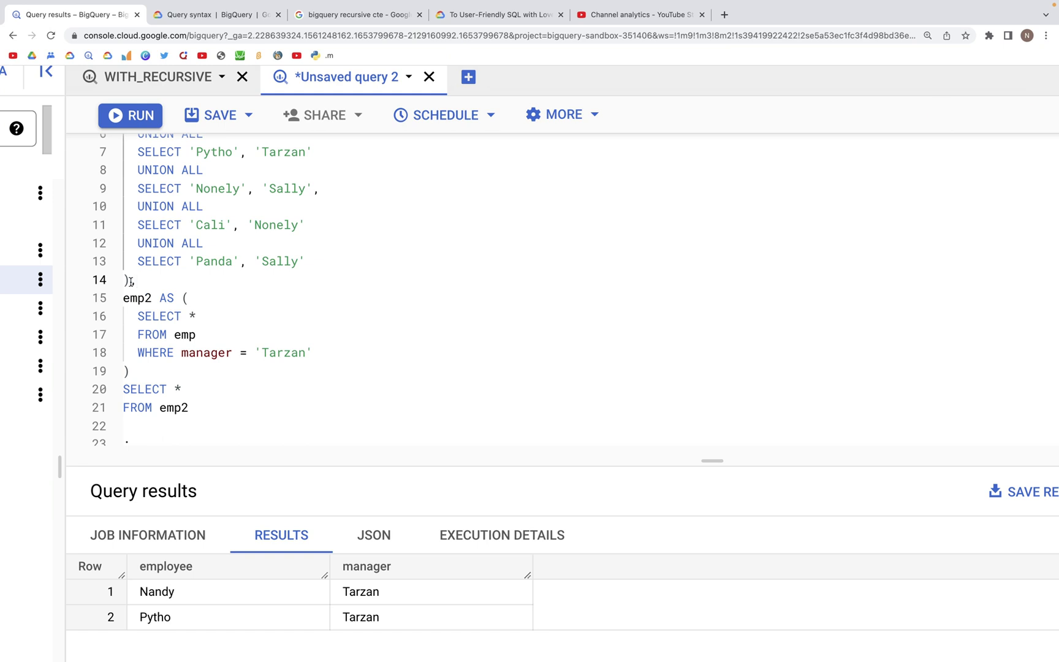
{"action": "double_click", "coordinate": [134, 283]}
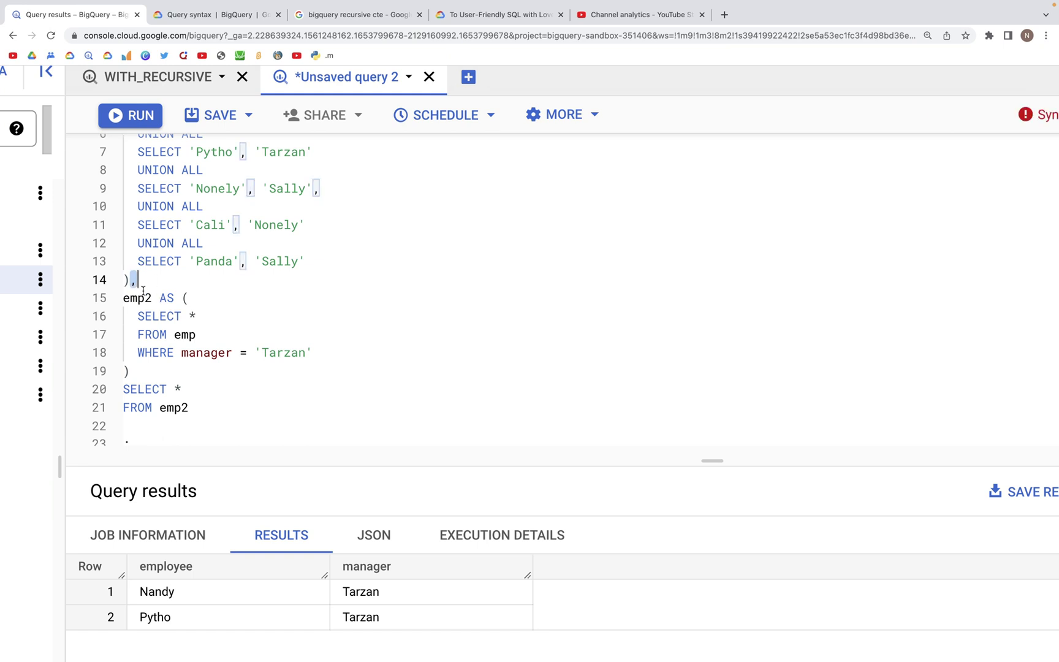
{"action": "scroll", "coordinate": [143, 292], "scroll_direction": "up", "scroll_amount": 2}
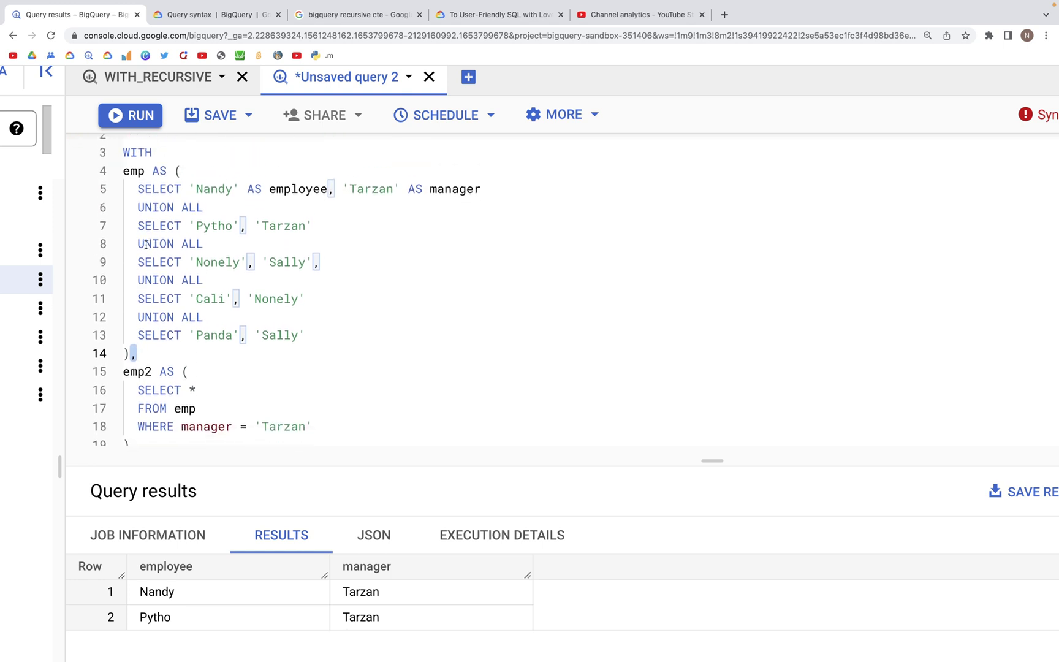
{"action": "scroll", "coordinate": [139, 315], "scroll_direction": "down", "scroll_amount": 2}
{"action": "scroll", "coordinate": [137, 335], "scroll_direction": "down", "scroll_amount": 2}
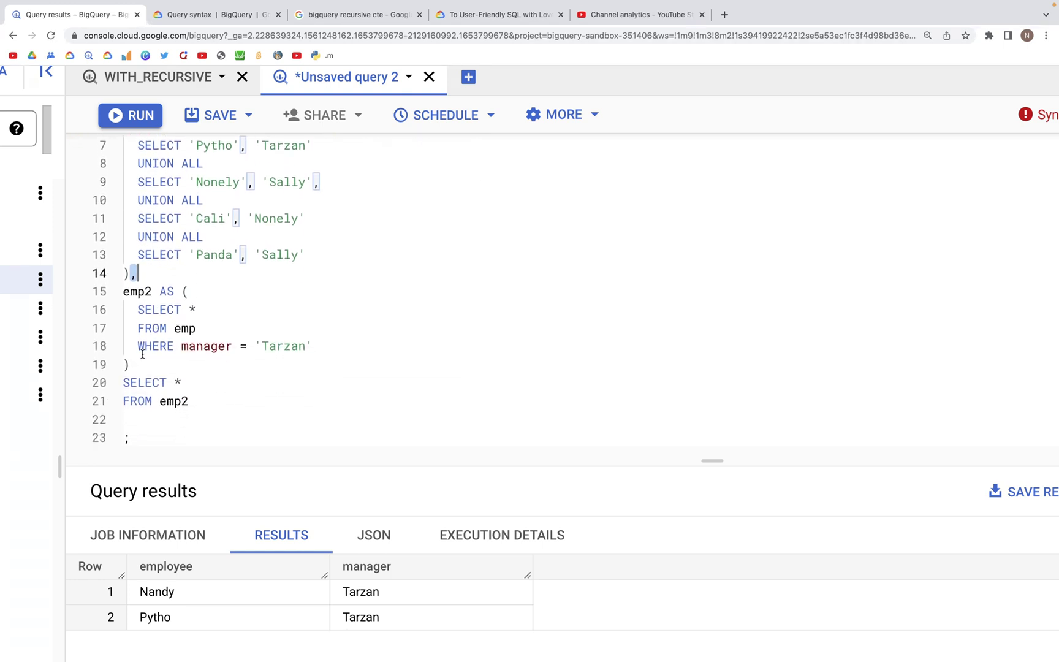
Step: Add an unfinished emp3 CTE after emp2, then delete it with its comma
{"action": "left_click", "coordinate": [142, 363]}
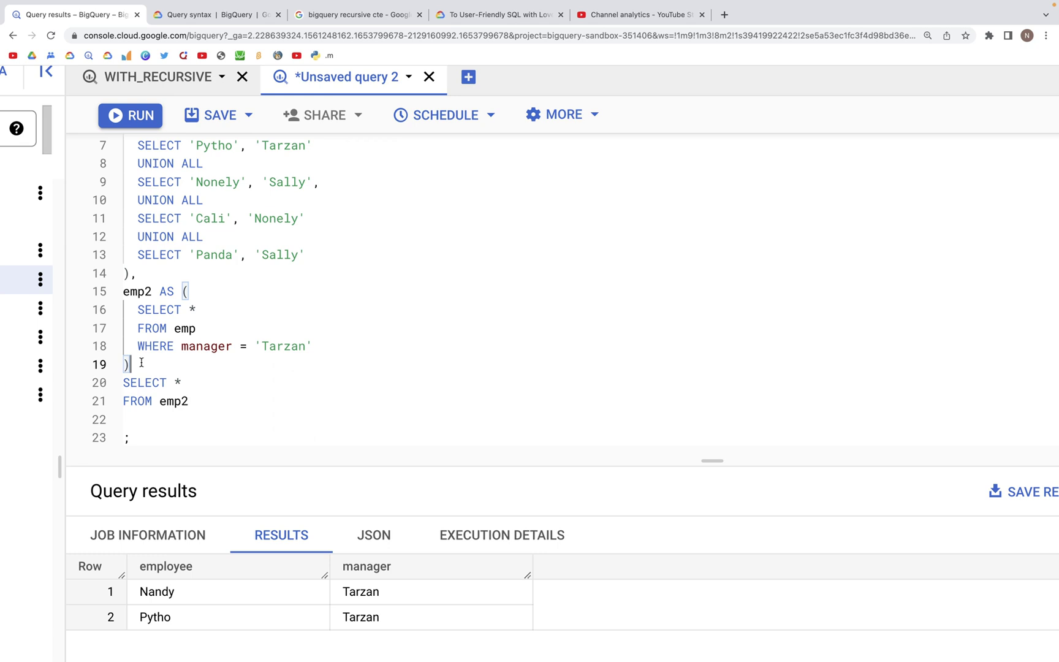
{"action": "type", "text": ","}
{"action": "key", "text": "Return"}
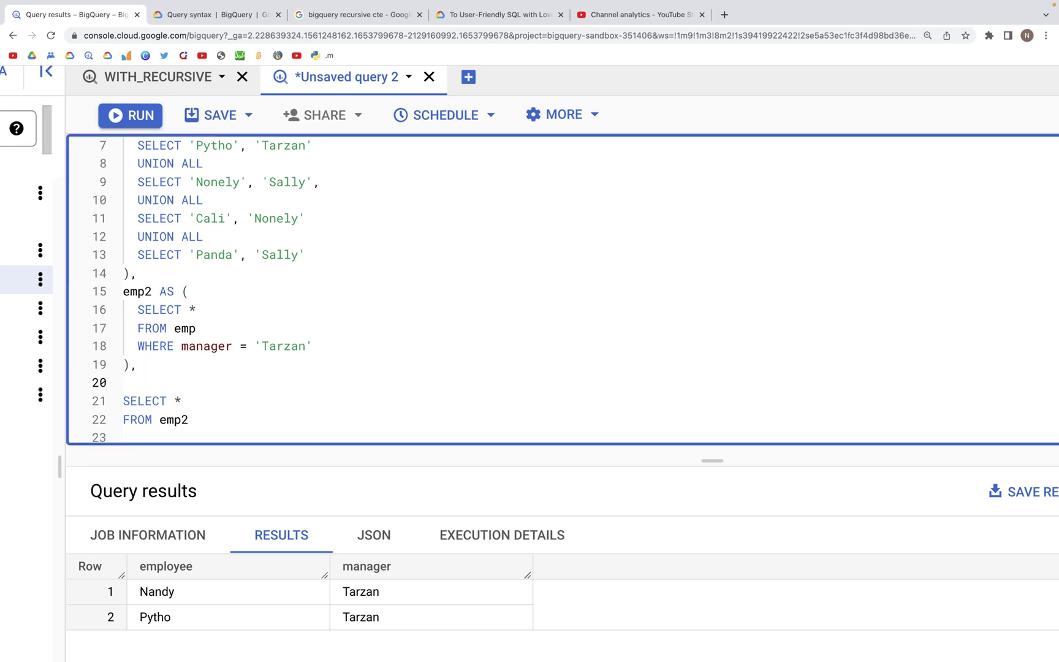
{"action": "type", "text": "emp3"}
{"action": "type", "text": ")"}
{"action": "key", "text": "BackSpace"}
{"action": "type", "text": "()"}
{"action": "left_click_drag", "start_coordinate": [168, 382], "coordinate": [130, 364]}
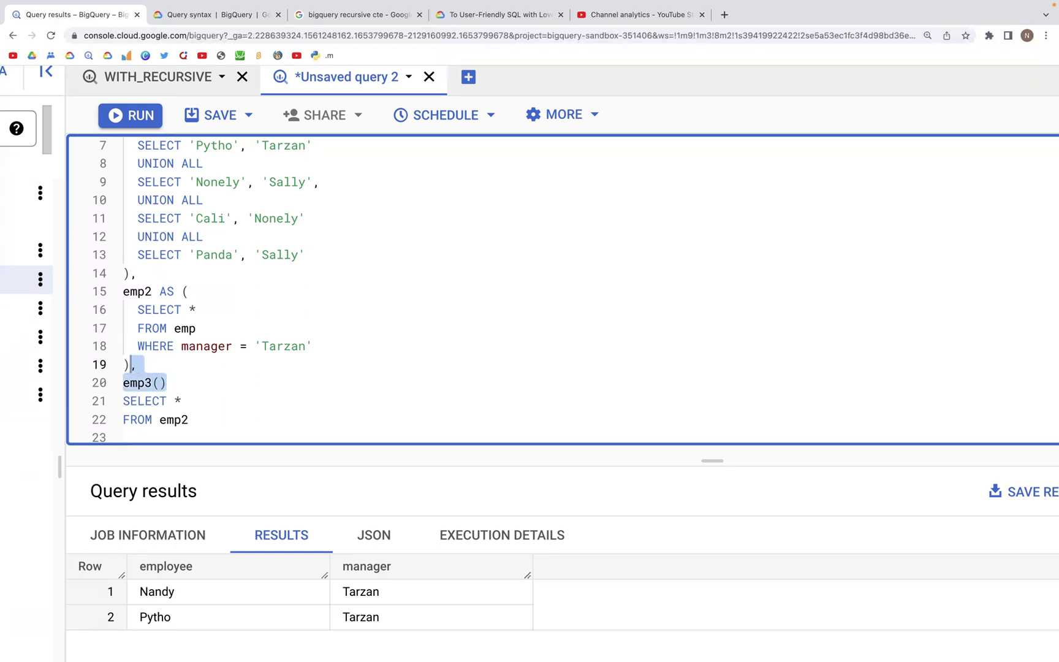
{"action": "key", "text": "BackSpace"}
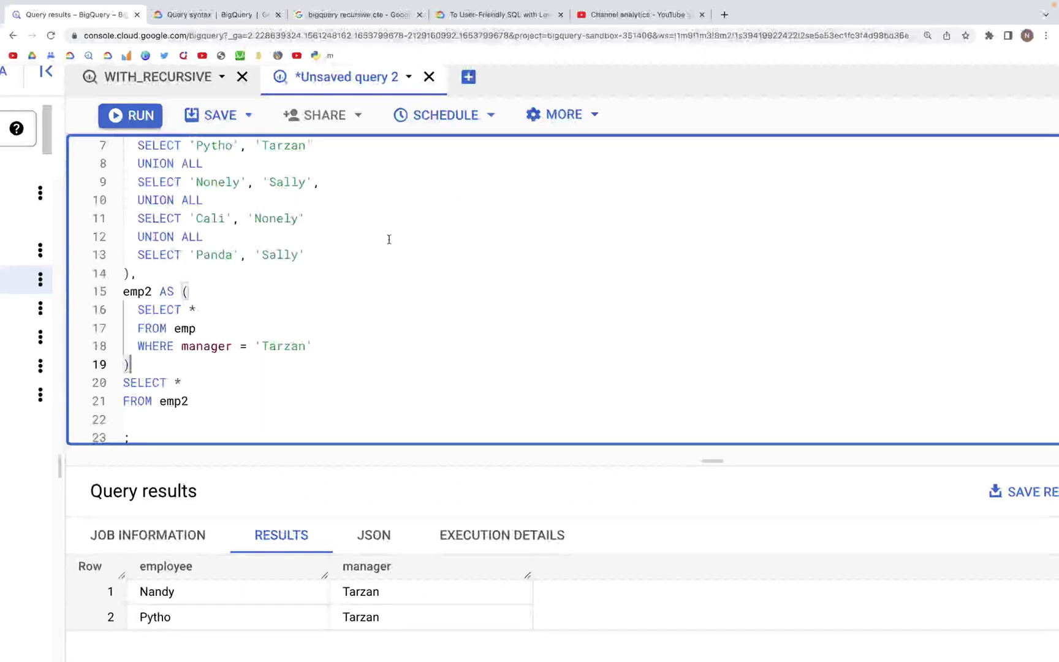
{"action": "scroll", "coordinate": [172, 238], "scroll_direction": "up", "scroll_amount": 3}
{"action": "scroll", "coordinate": [180, 235], "scroll_direction": "down", "scroll_amount": 1}
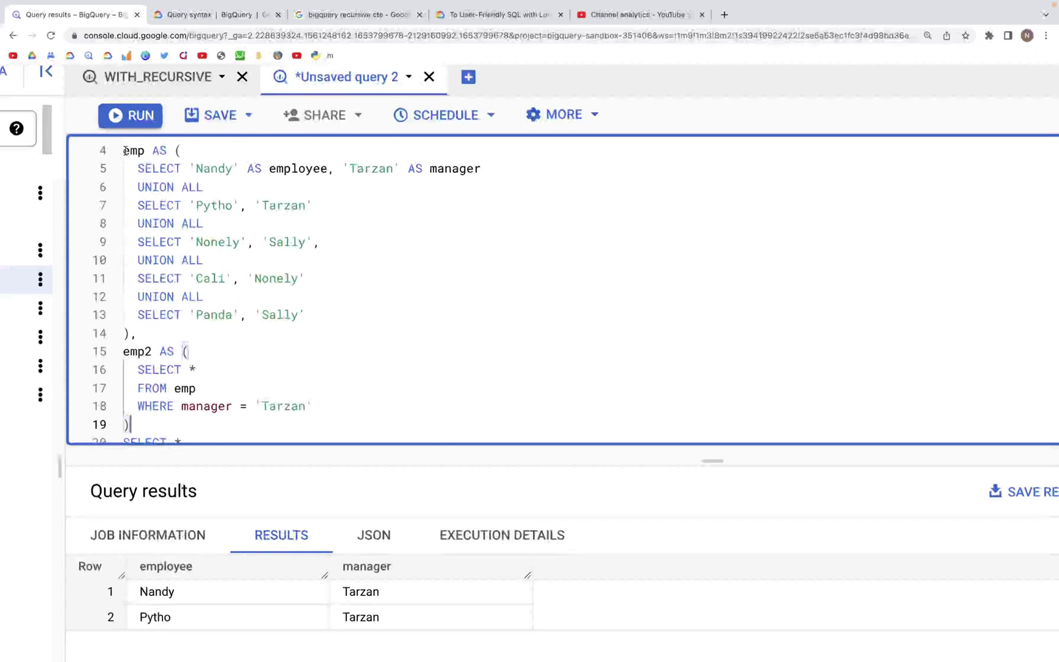
{"action": "double_click", "coordinate": [126, 151]}
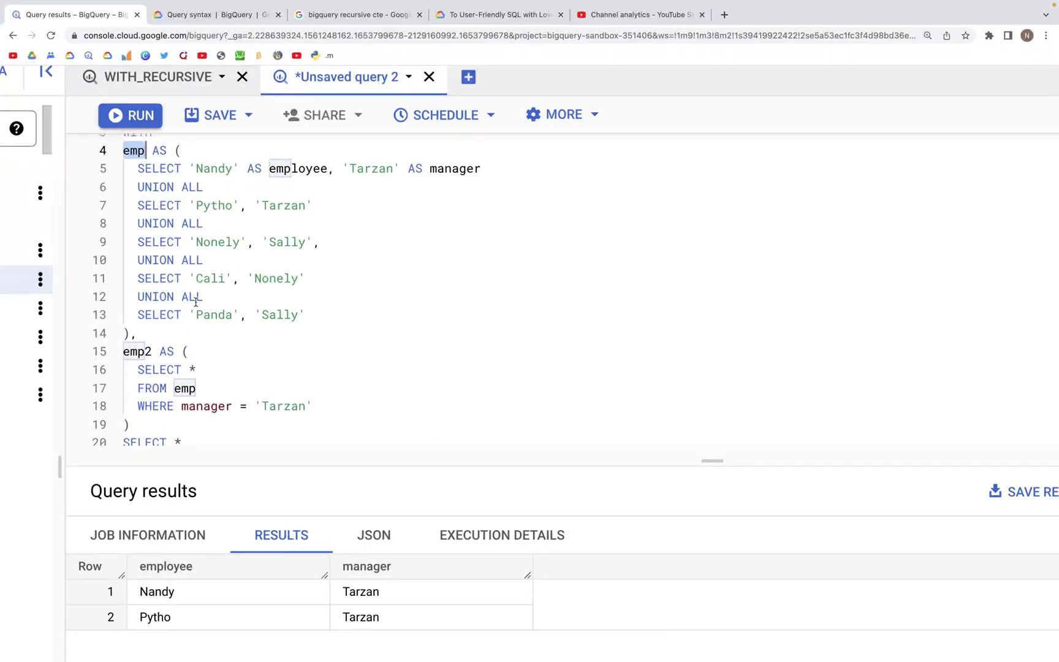
{"action": "scroll", "coordinate": [178, 327], "scroll_direction": "down", "scroll_amount": 2}
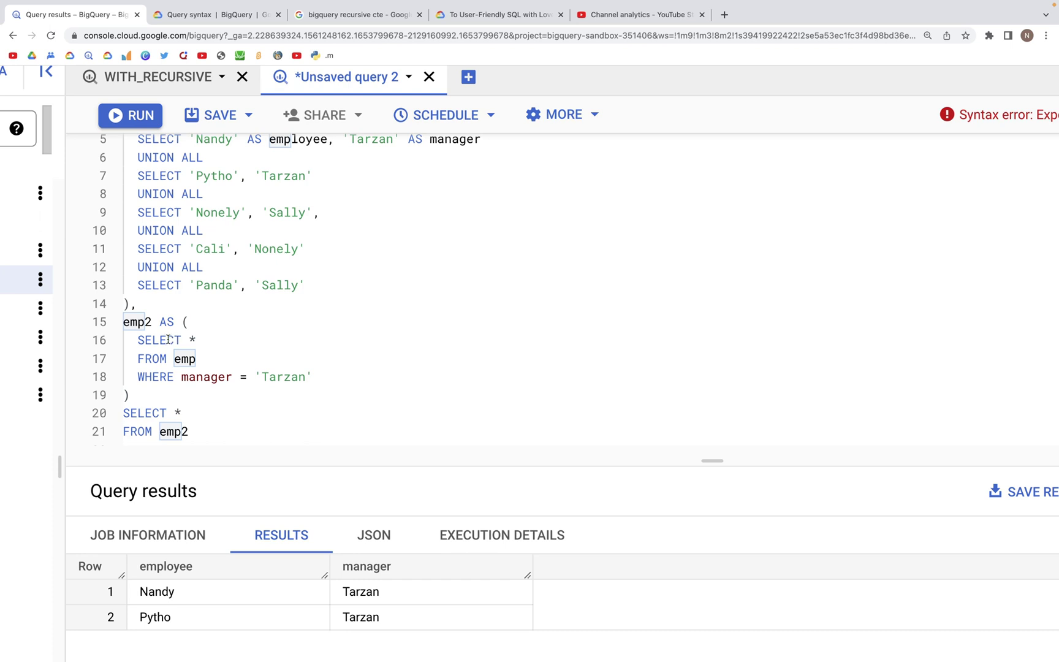
{"action": "scroll", "coordinate": [170, 340], "scroll_direction": "down", "scroll_amount": 3}
{"action": "left_click", "coordinate": [151, 291]}
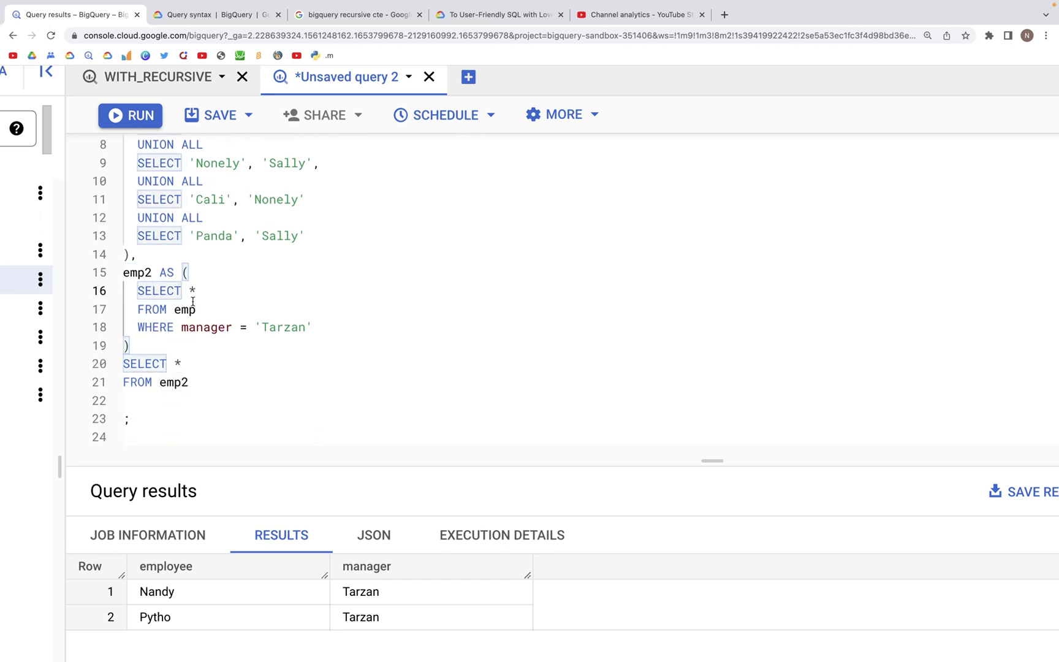
{"action": "left_click_drag", "start_coordinate": [172, 310], "coordinate": [203, 310]}
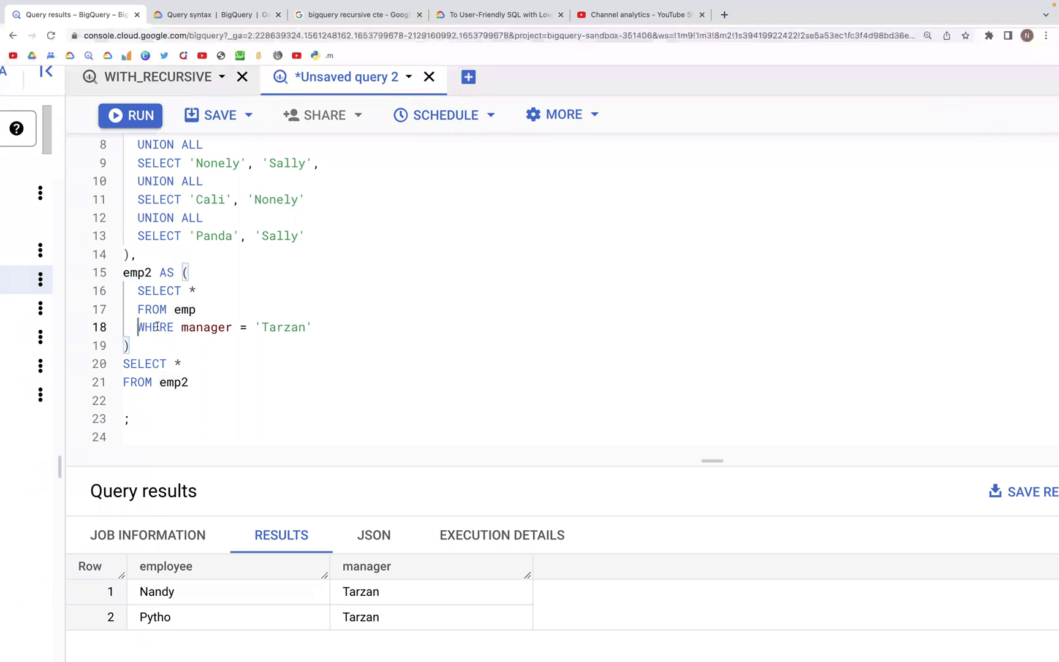
{"action": "left_click_drag", "start_coordinate": [137, 327], "coordinate": [249, 327]}
{"action": "left_click", "coordinate": [208, 327]}
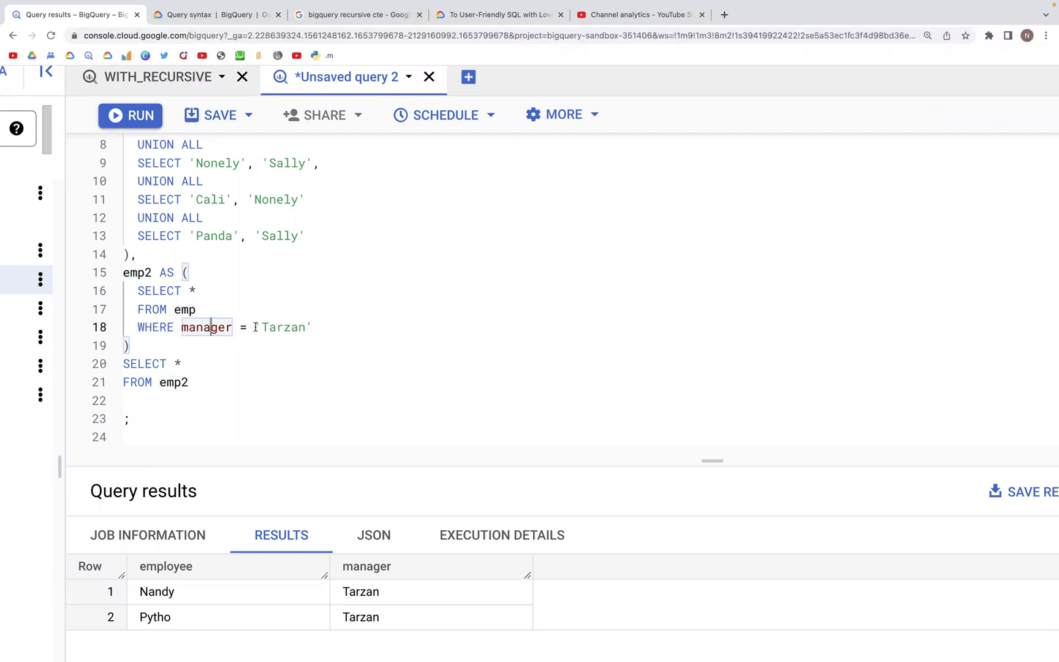
{"action": "scroll", "coordinate": [187, 318], "scroll_direction": "up", "scroll_amount": 3}
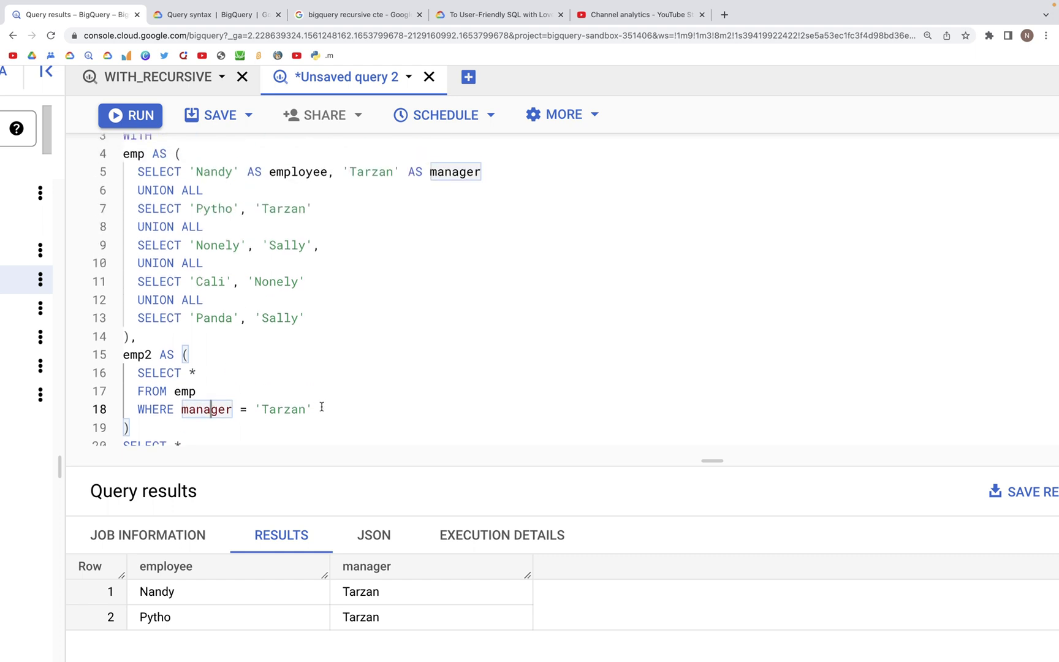
{"action": "scroll", "coordinate": [165, 357], "scroll_direction": "down", "scroll_amount": 1}
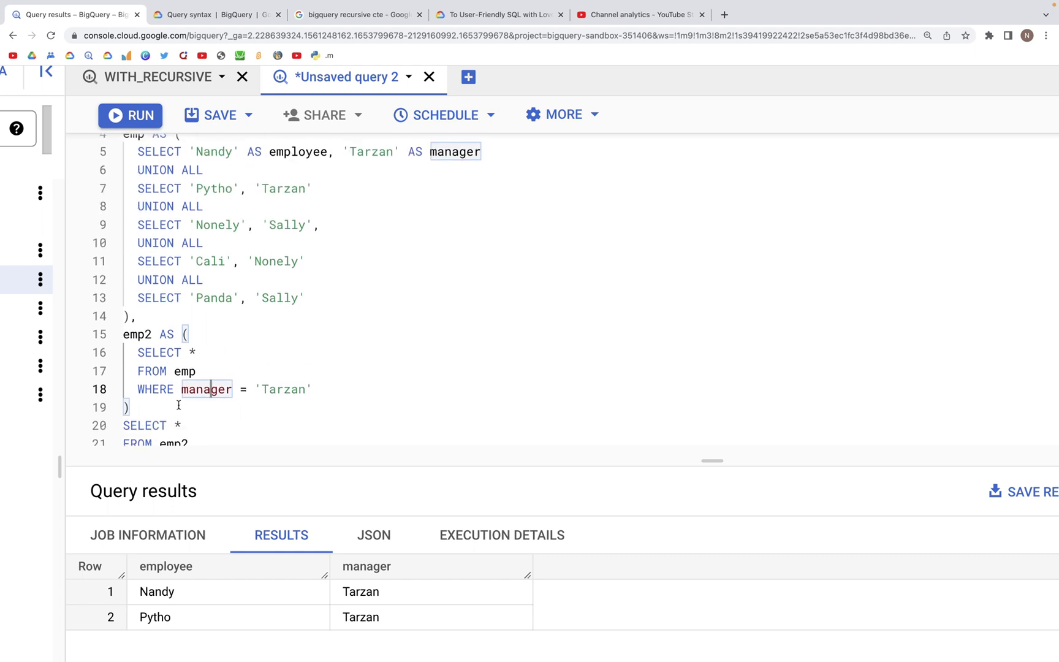
{"action": "scroll", "coordinate": [170, 397], "scroll_direction": "down", "scroll_amount": 3}
{"action": "left_click", "coordinate": [125, 374]}
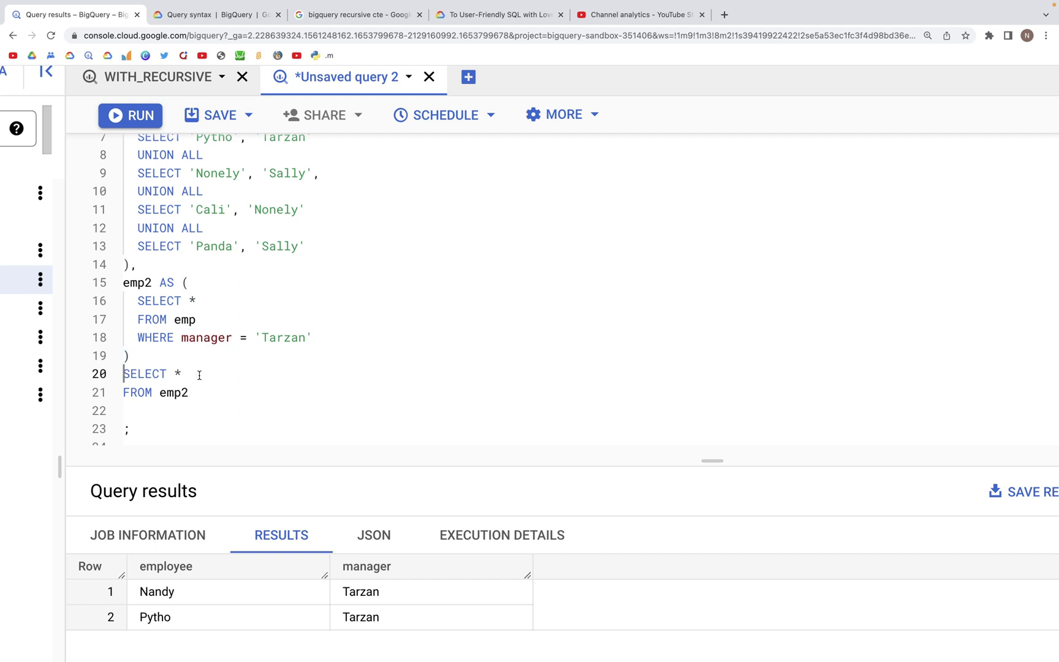
{"action": "triple_click", "coordinate": [170, 374]}
{"action": "left_click", "coordinate": [153, 282]}
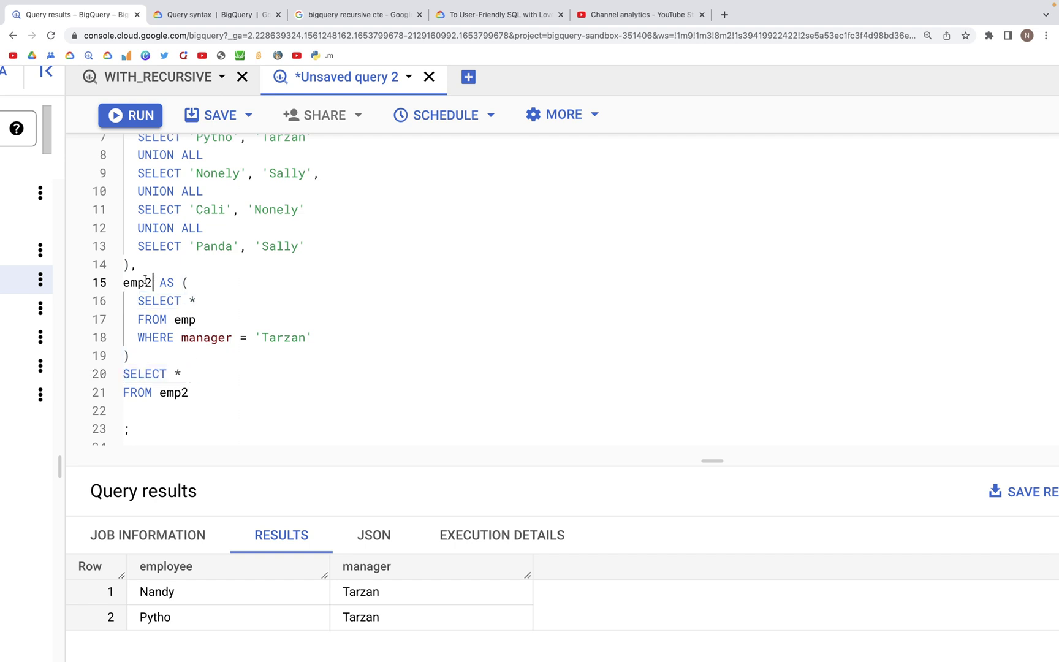
{"action": "left_click", "coordinate": [207, 392]}
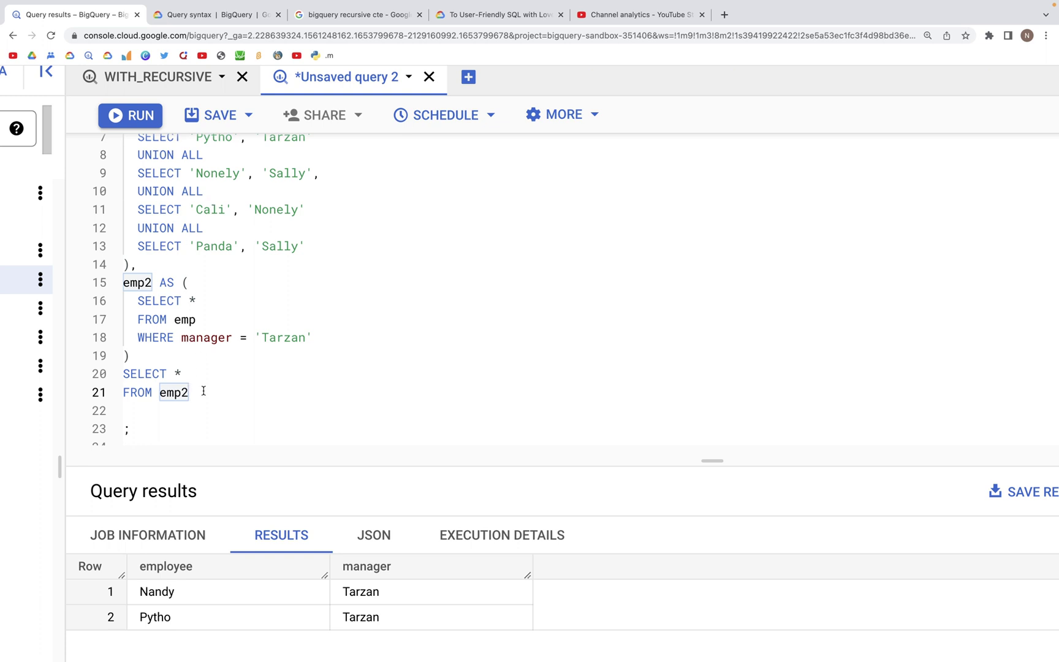
{"action": "key", "text": "ctrl+Return"}
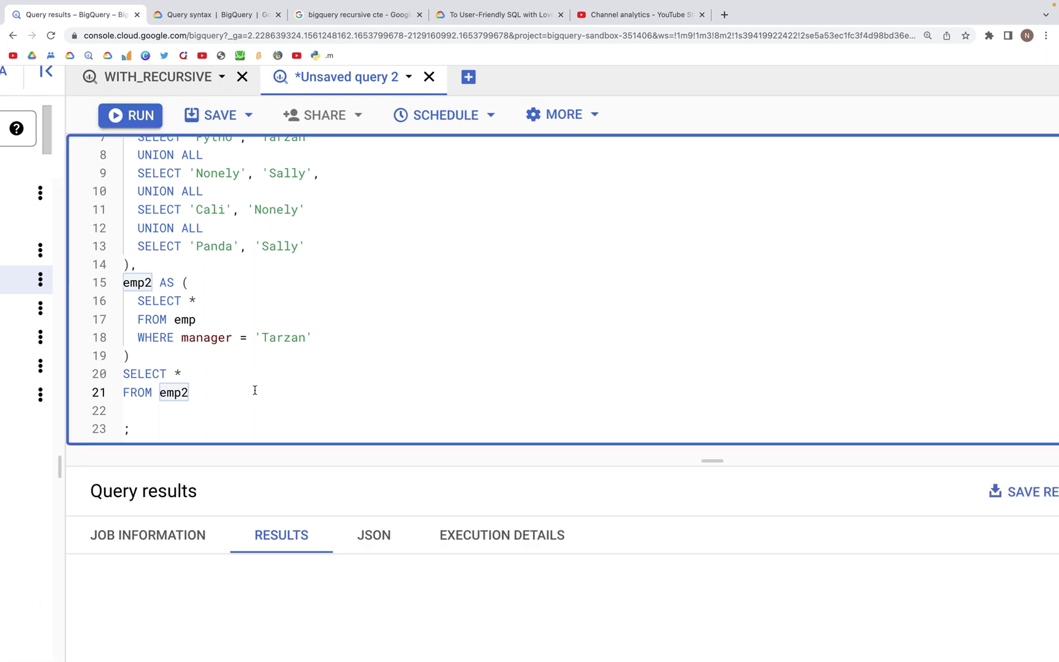
Step: Select the manager = 'Tarzan' condition and drag the divider down to enlarge the editor
{"action": "left_click_drag", "start_coordinate": [181, 337], "coordinate": [313, 338]}
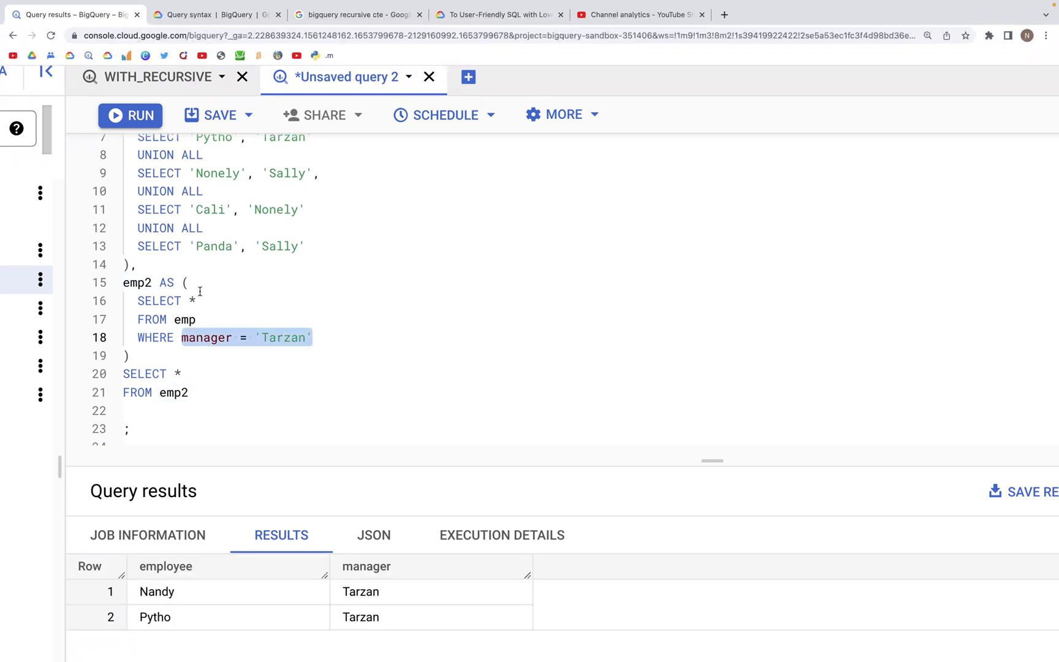
{"action": "scroll", "coordinate": [200, 292], "scroll_direction": "up", "scroll_amount": 1}
{"action": "scroll", "coordinate": [200, 291], "scroll_direction": "up", "scroll_amount": 2}
{"action": "left_click", "coordinate": [353, 329]}
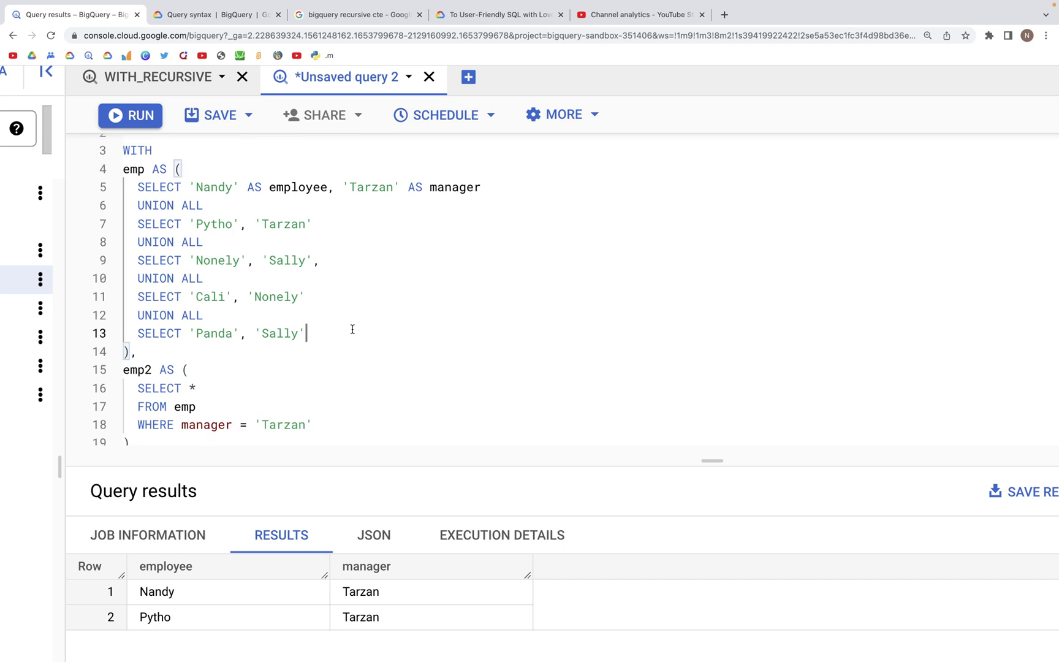
{"action": "left_click_drag", "start_coordinate": [713, 461], "coordinate": [714, 493]}
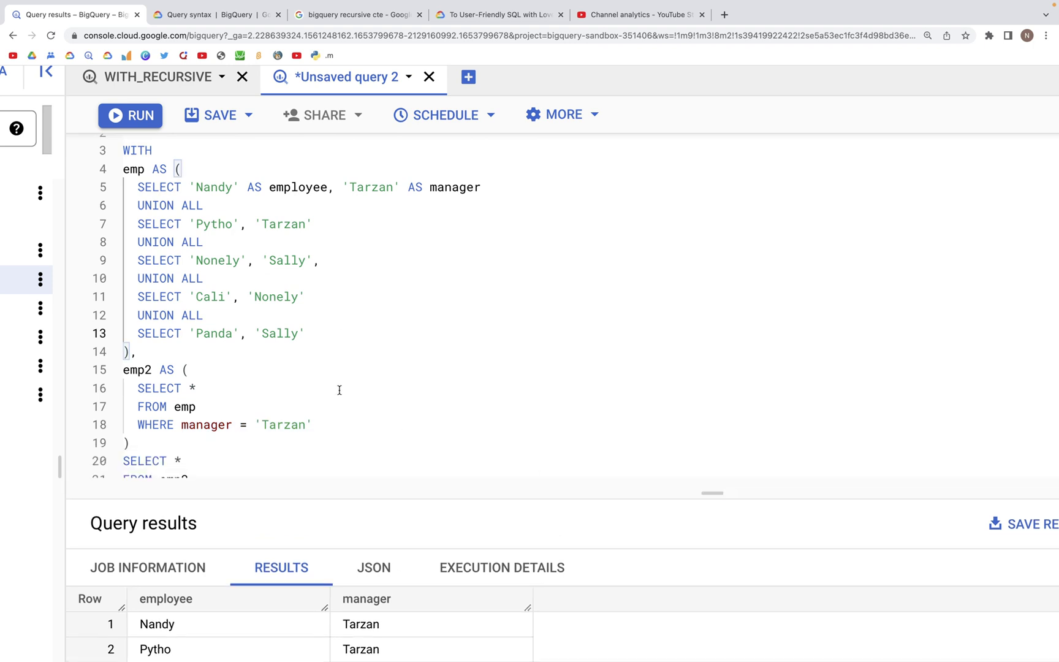